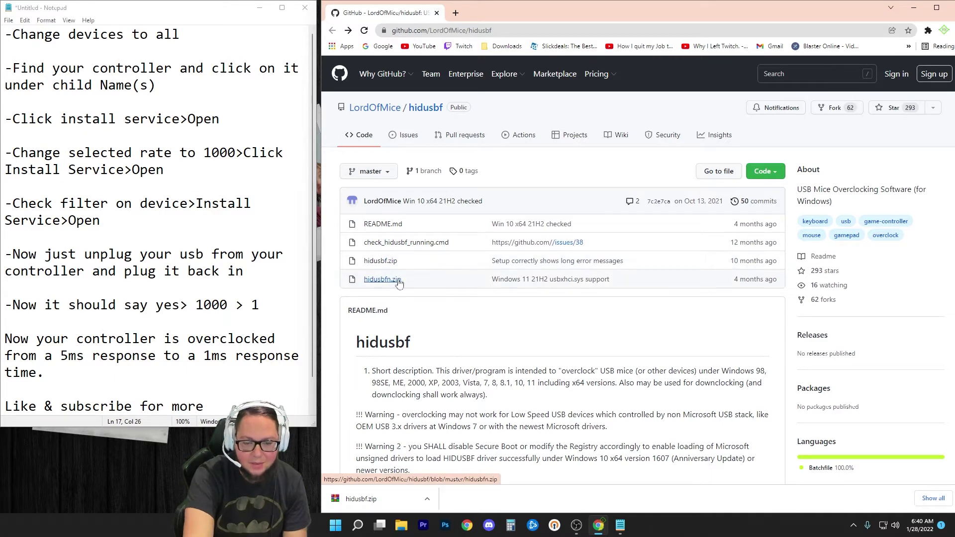
Open the hidusbf.zip file page on GitHub and show the downloaded archive in its folder.
click(369, 261)
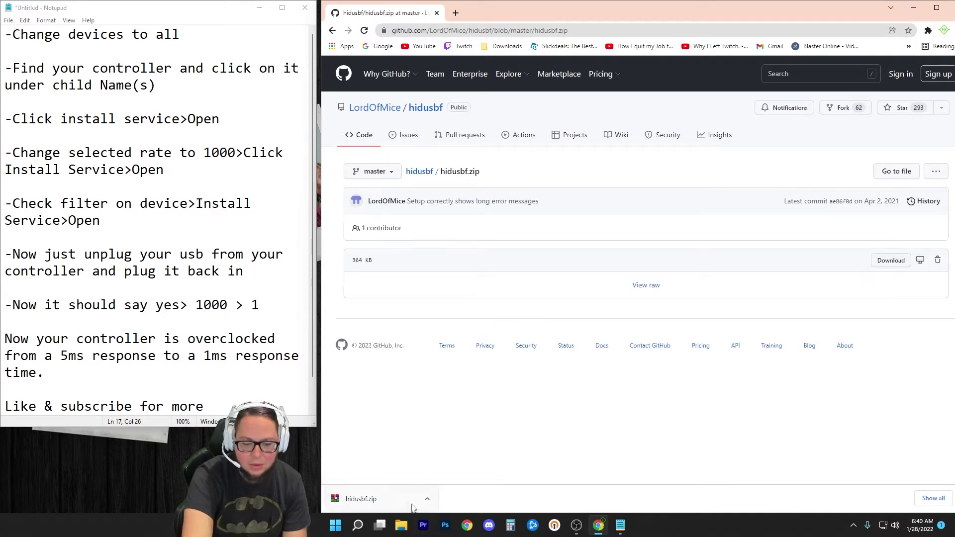
click(427, 498)
click(455, 463)
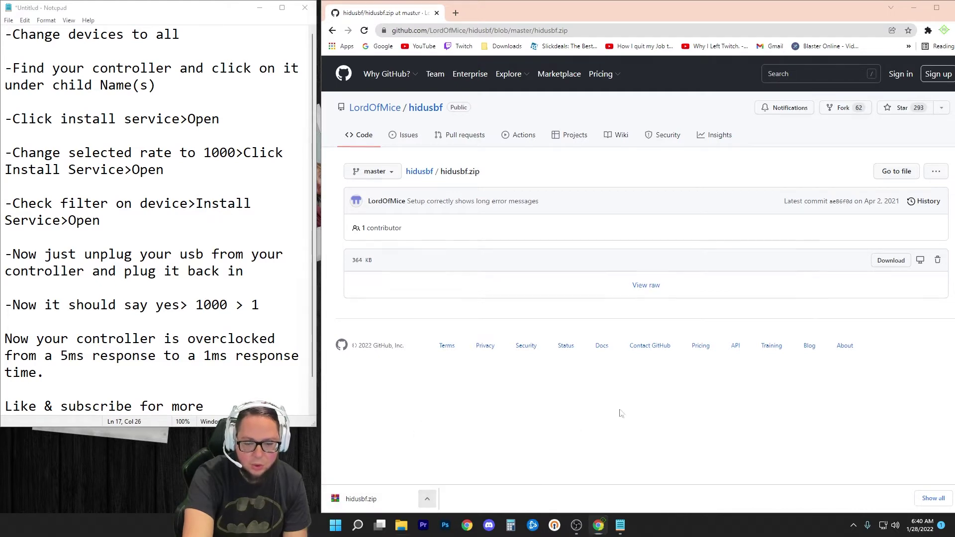
Run Setup from the extracted hidusbf DRIVER folder, then close File Explorer.
right_click(438, 233)
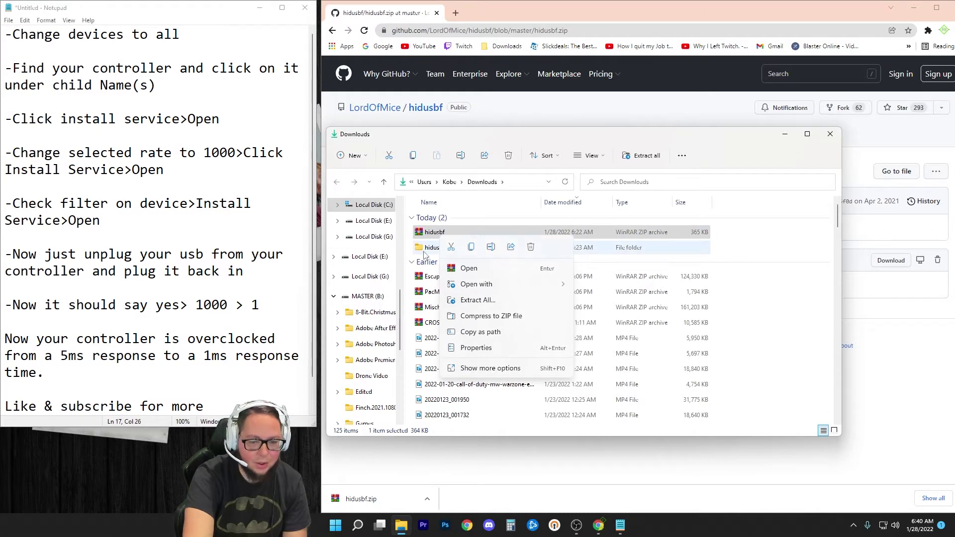
click(429, 249)
double_click(429, 249)
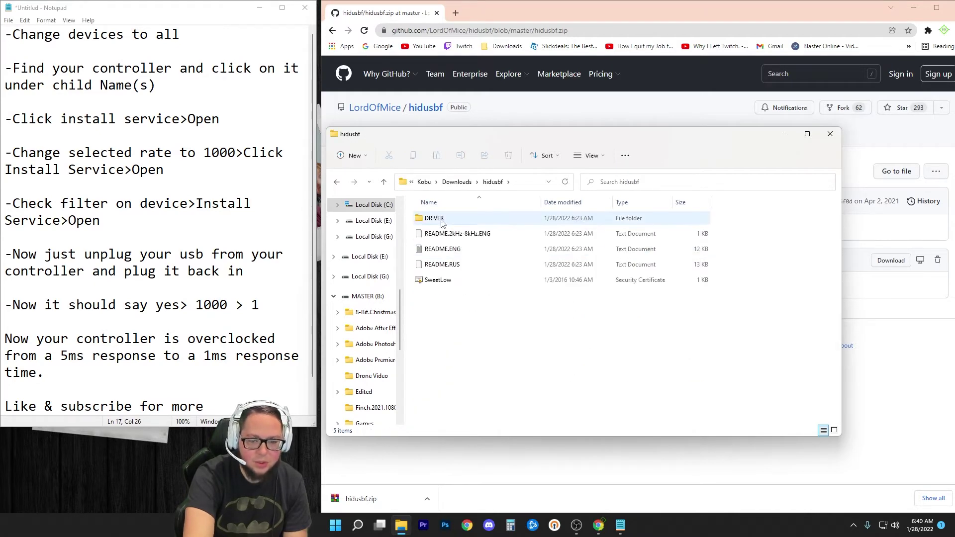
double_click(442, 219)
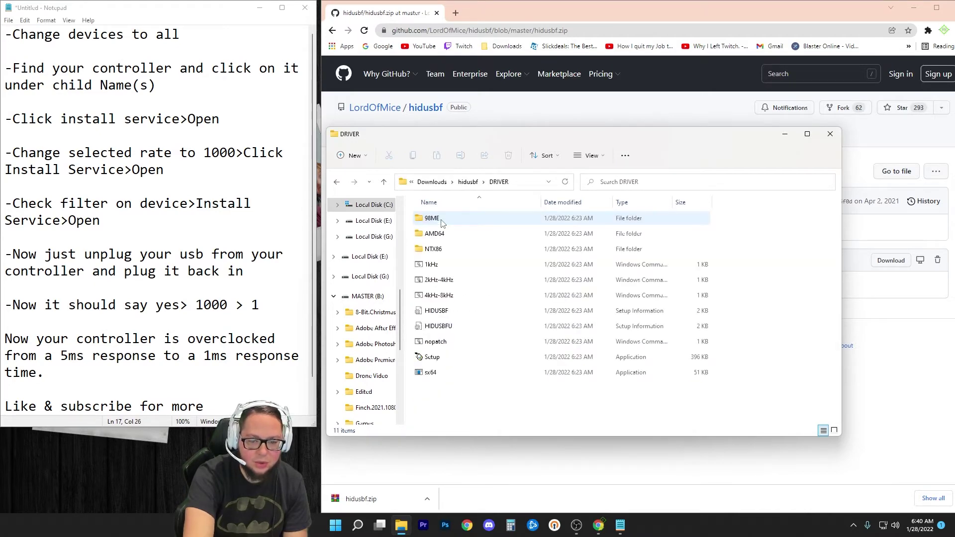
double_click(439, 356)
click(829, 134)
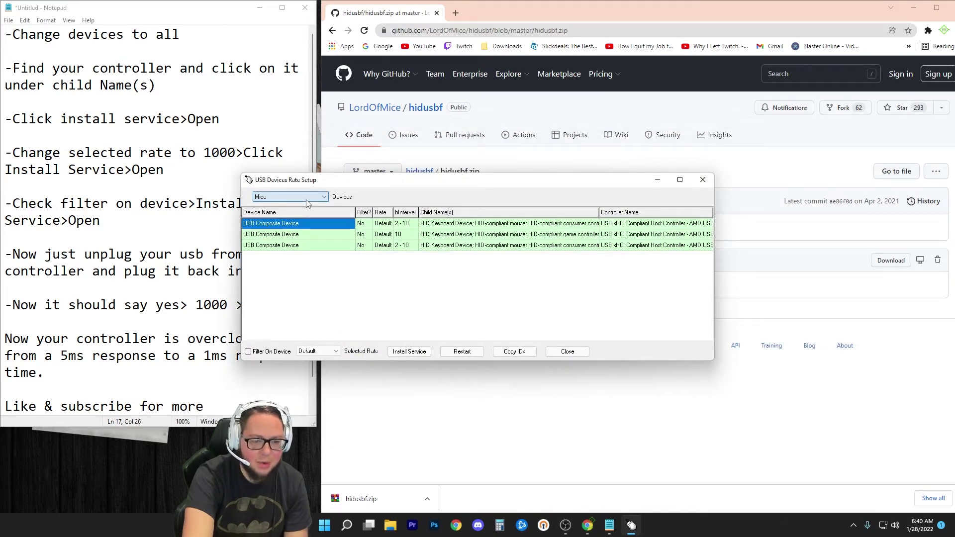
List All devices instead of Mice, select the Xbox Gaming Device, and install its filter service.
click(307, 198)
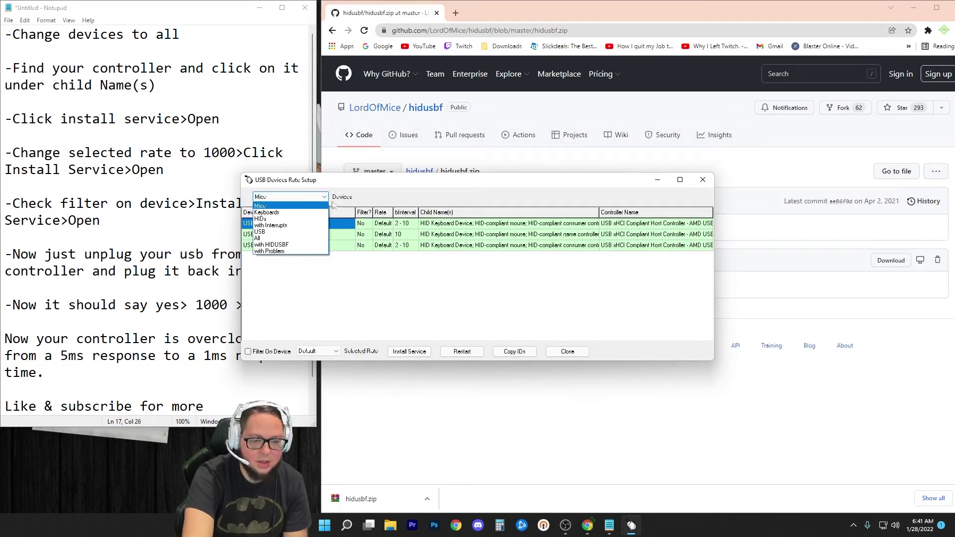
click(298, 238)
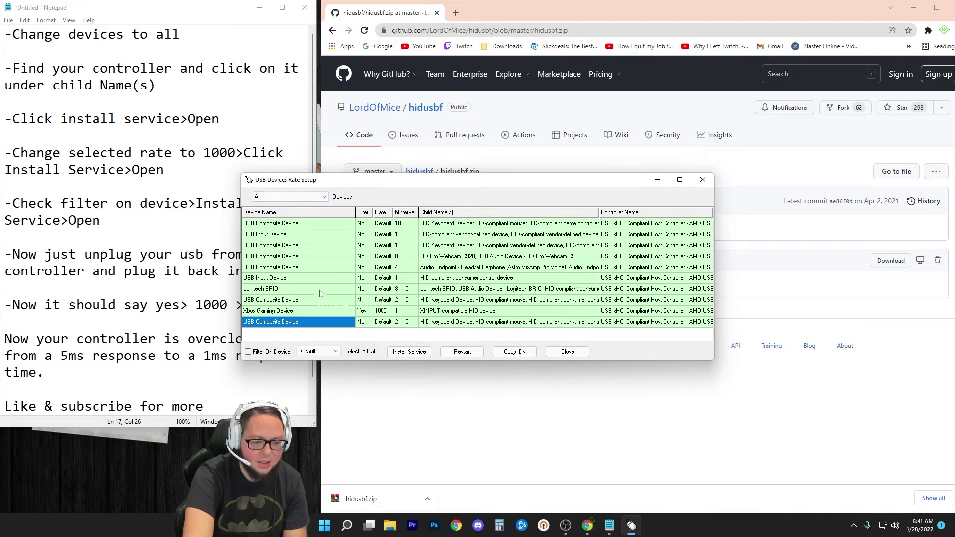
click(302, 312)
click(463, 312)
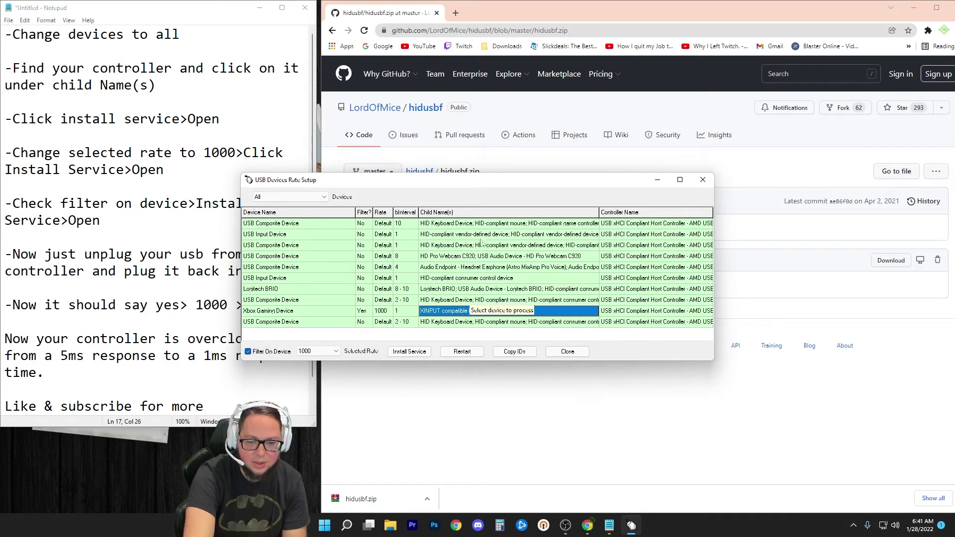
click(412, 356)
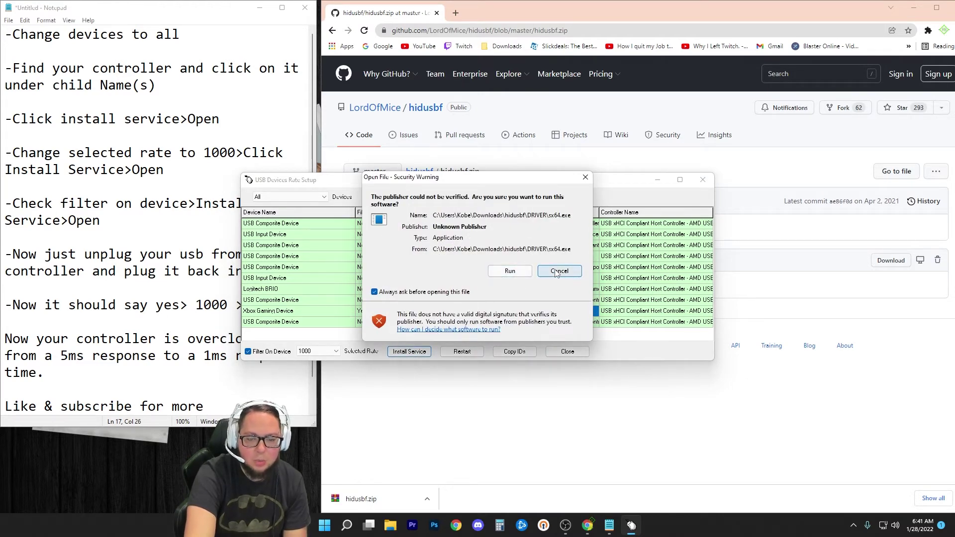
Cancel the unsigned-driver warning, move the window right, and keep the polling rate at 1000.
click(555, 273)
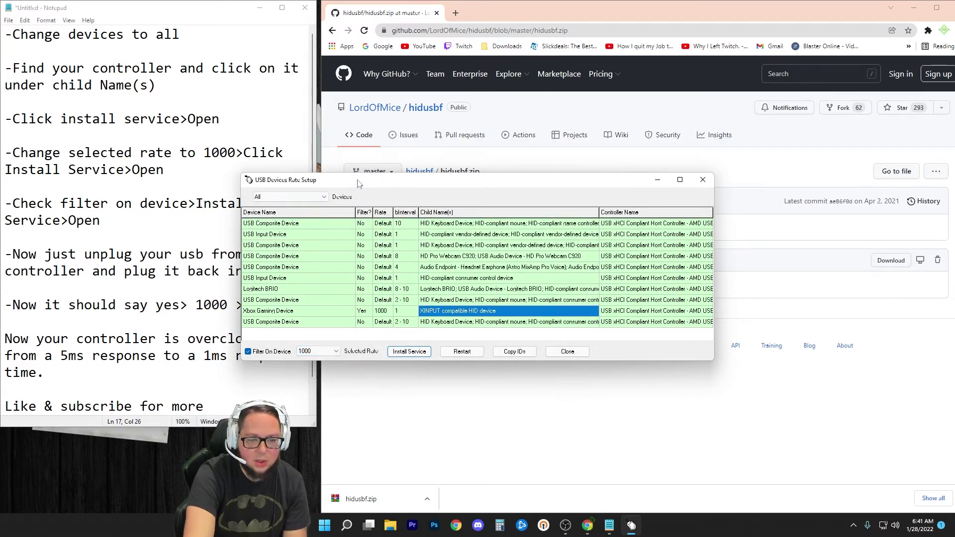
drag(358, 182, 449, 186)
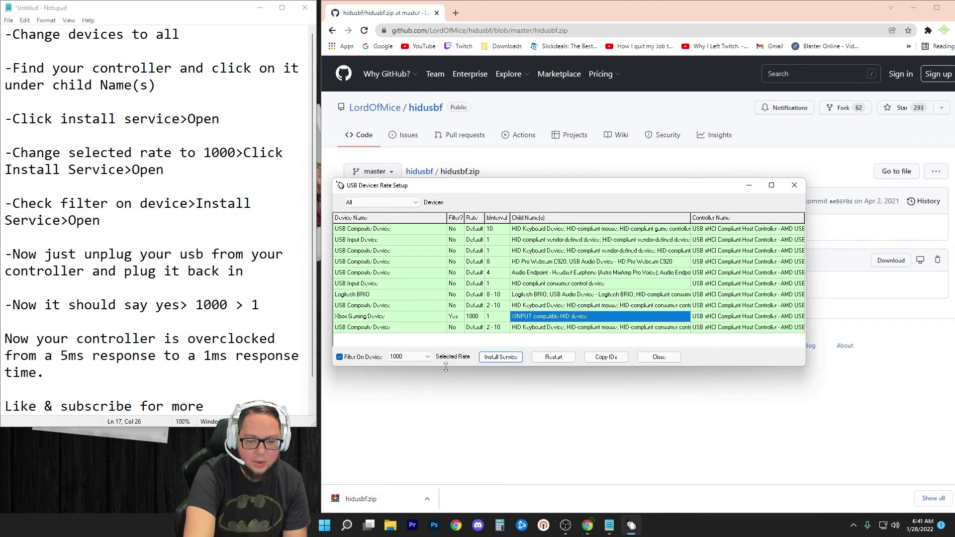
click(418, 356)
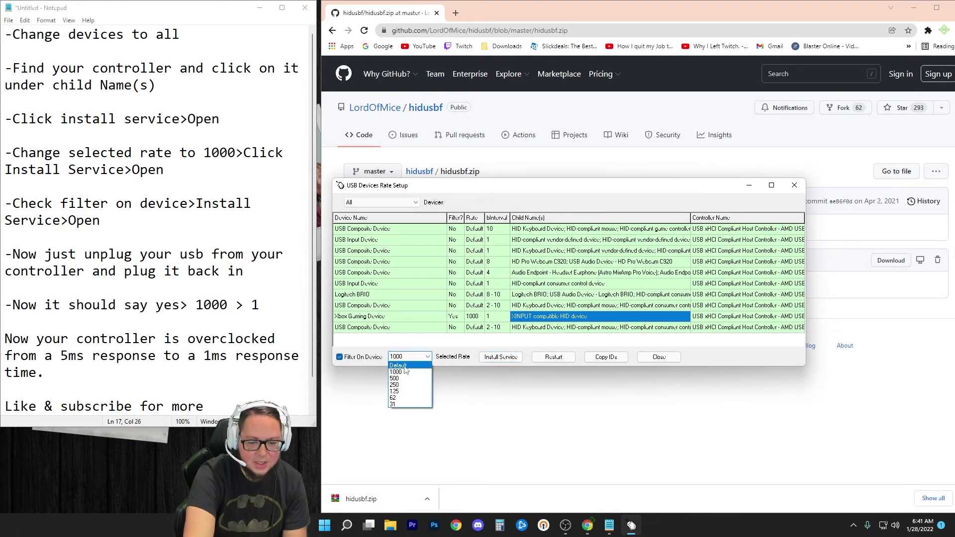
click(412, 351)
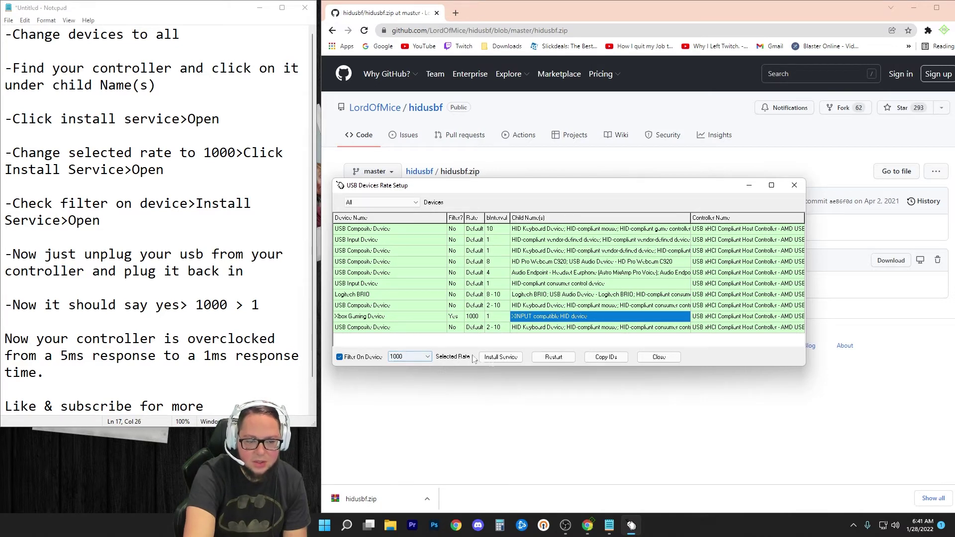
Reinstall the filter service at rate 1000 and close the security warning.
click(496, 358)
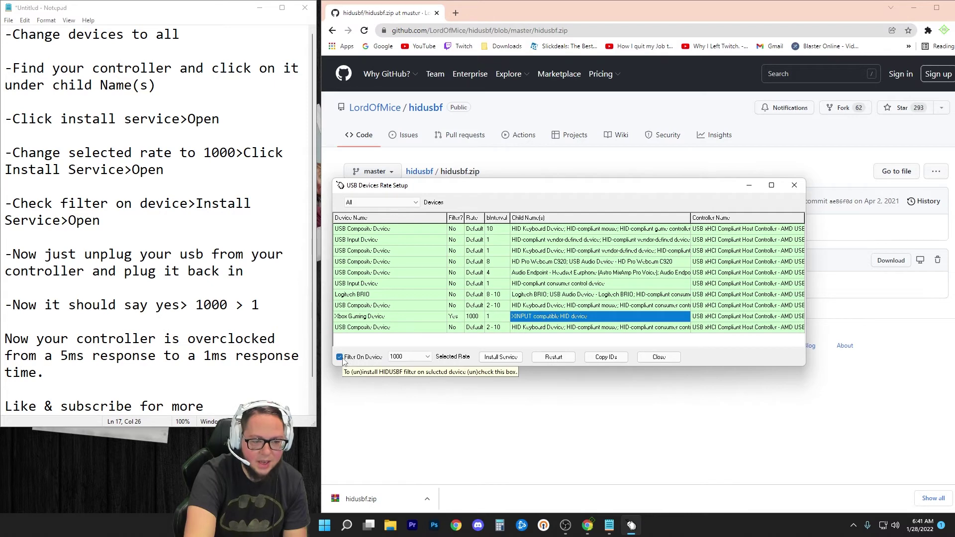
click(507, 361)
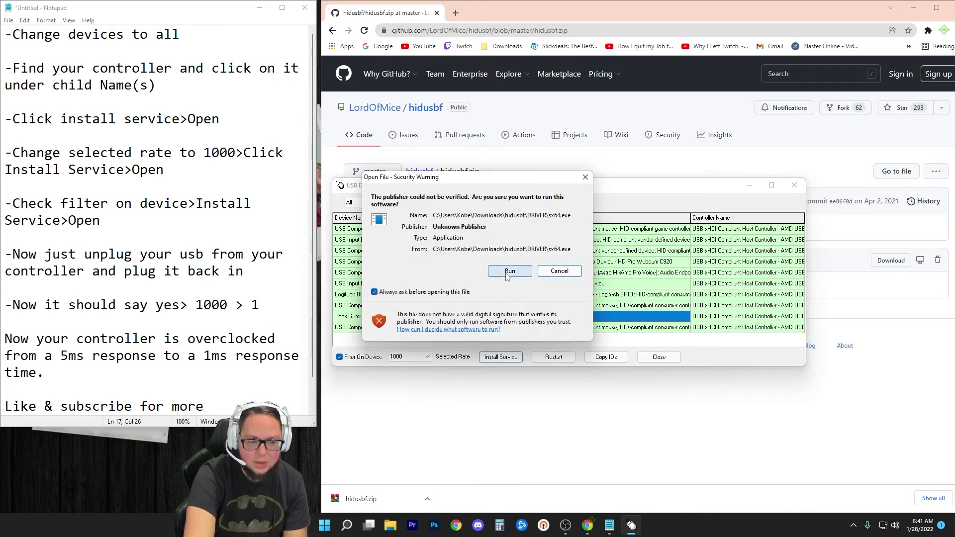
click(559, 272)
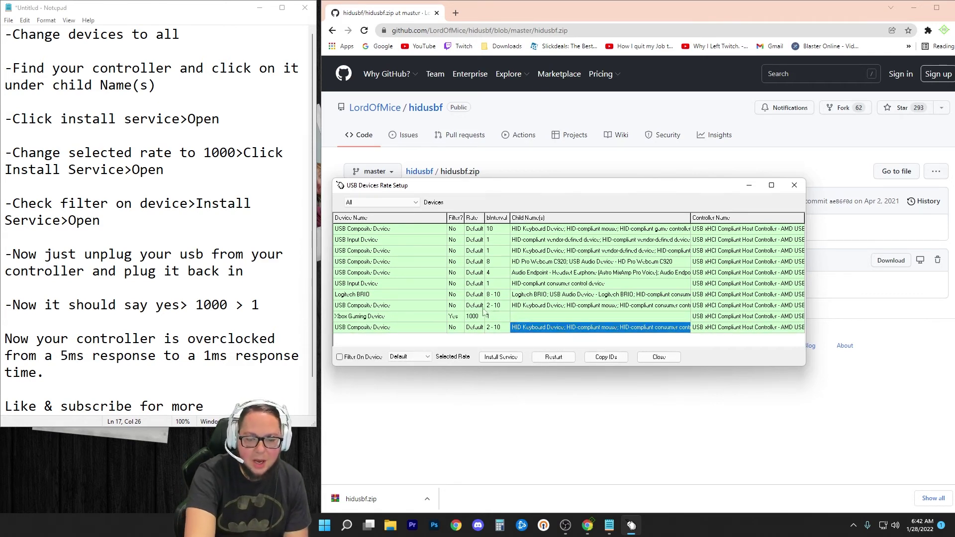
Select the reconnected Xbox Gaming Device and confirm filter Yes, rate 1000, bInterval 1.
click(472, 316)
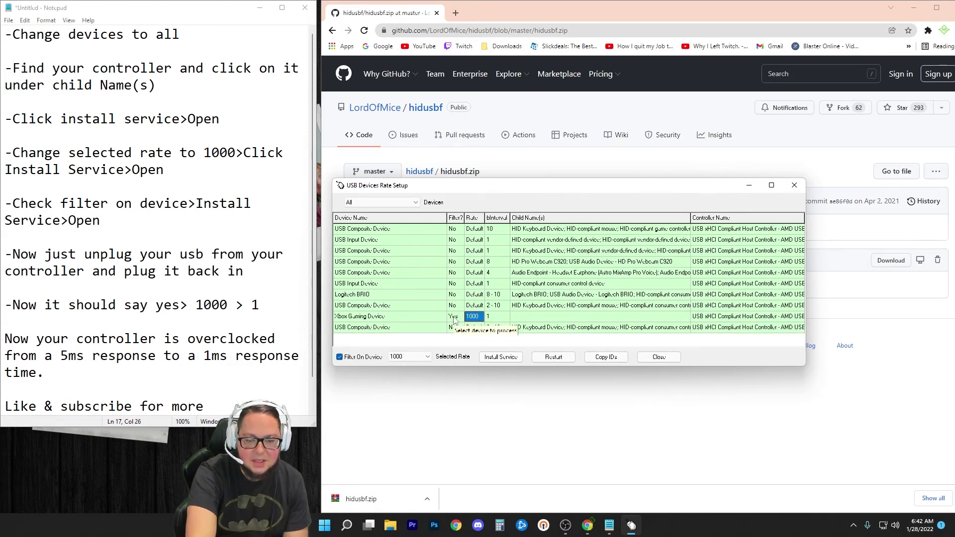
click(496, 317)
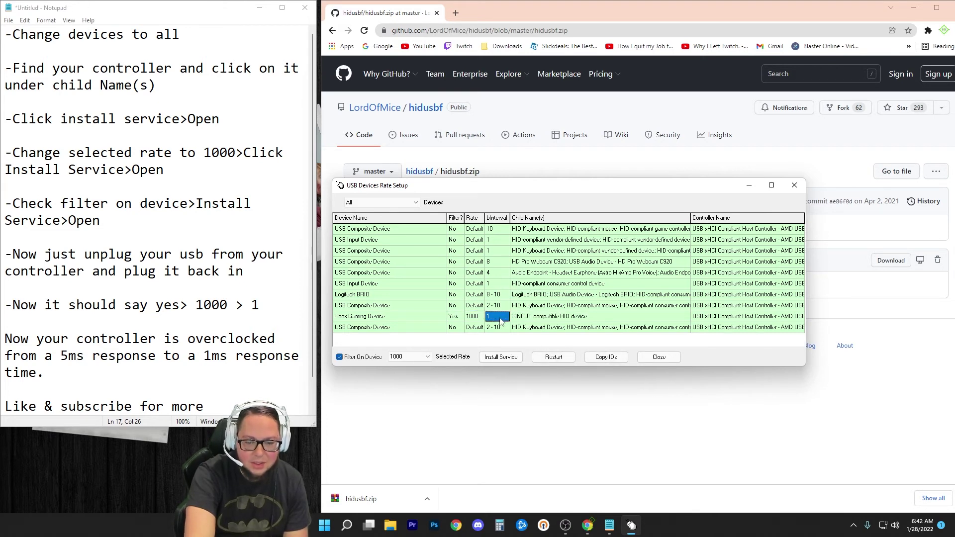